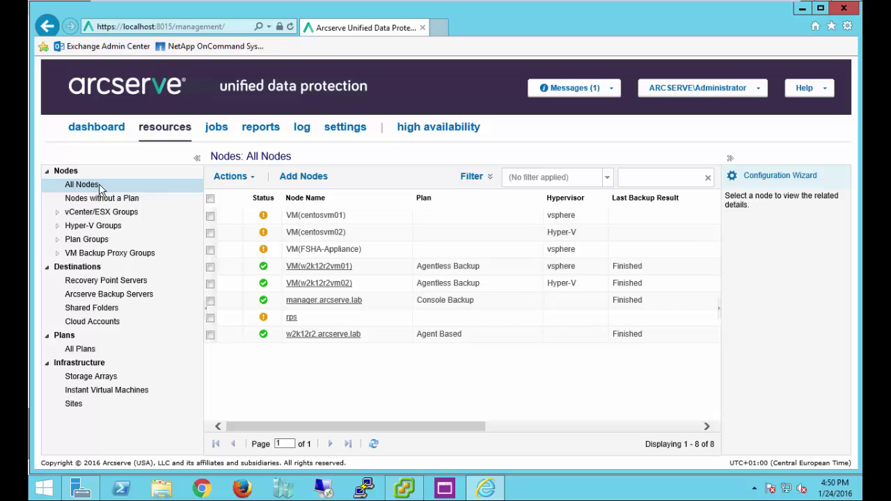
Step: Start creating an instant VM for node w2k12r2.arcserve.lab from its latest recovery point, 1/23/2016 10:00:29 PM
{"action": "left_click", "coordinate": [322, 339]}
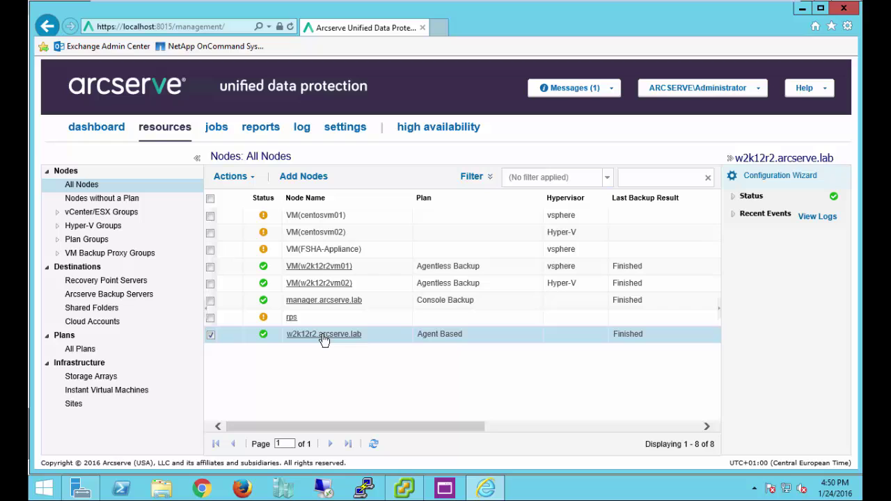
{"action": "left_click", "coordinate": [255, 182]}
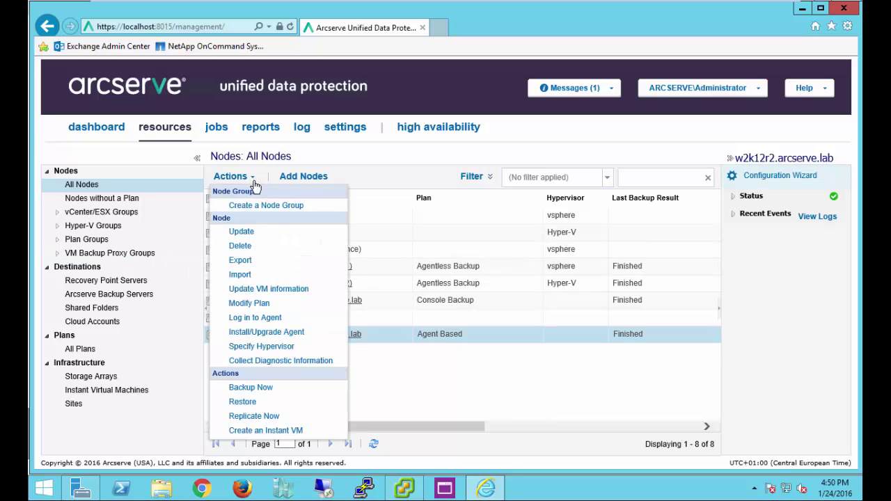
{"action": "left_click", "coordinate": [256, 432]}
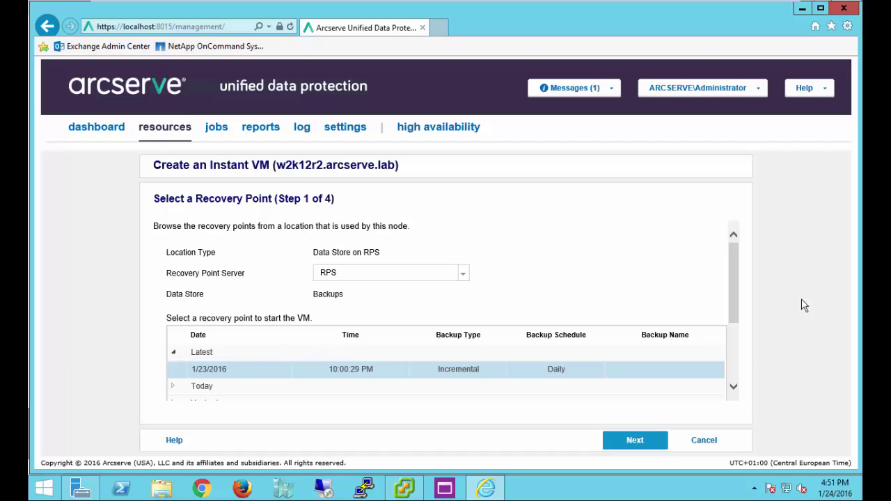
{"action": "scroll", "coordinate": [735, 294], "scroll_direction": "down", "scroll_amount": 2}
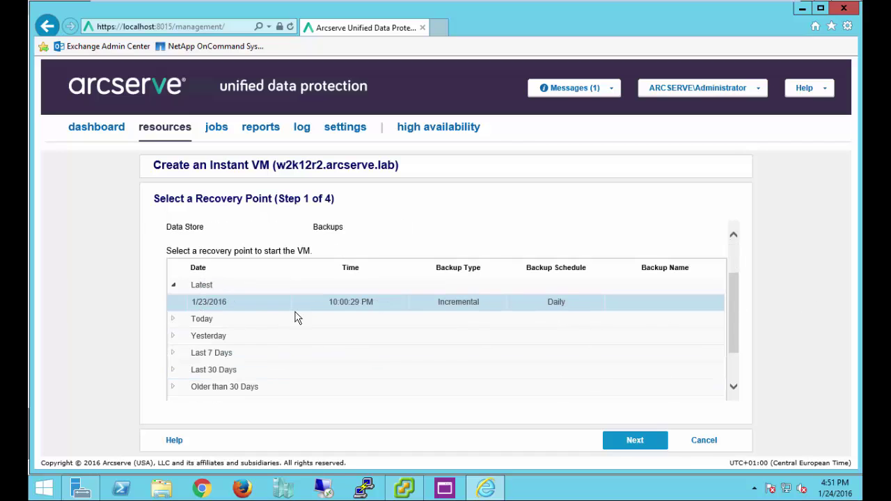
{"action": "left_click", "coordinate": [635, 443]}
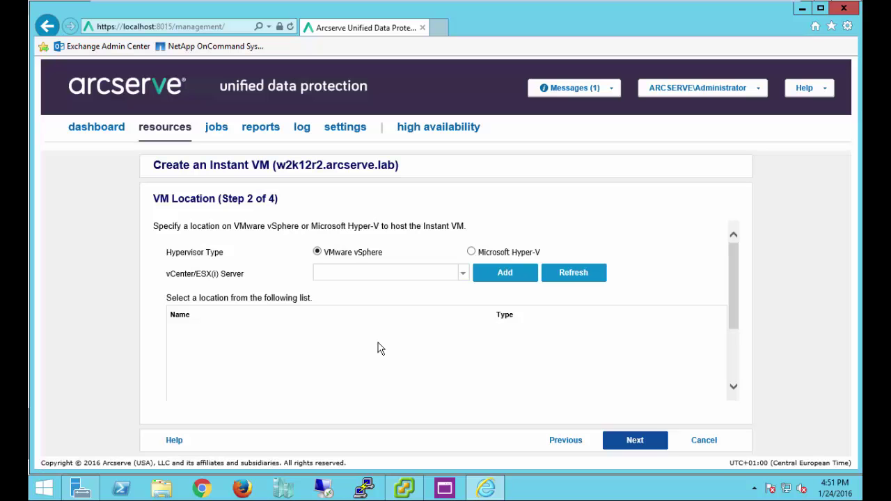
{"action": "left_click", "coordinate": [479, 252]}
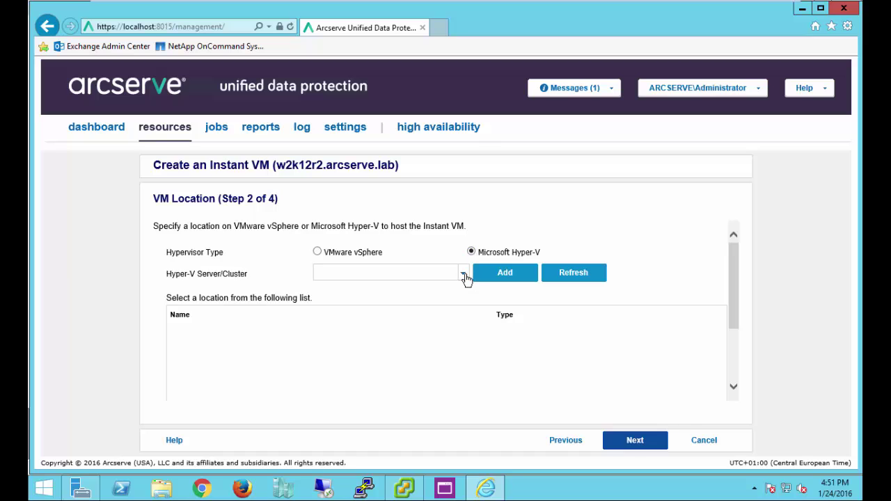
{"action": "left_click", "coordinate": [463, 274]}
{"action": "left_click", "coordinate": [424, 286]}
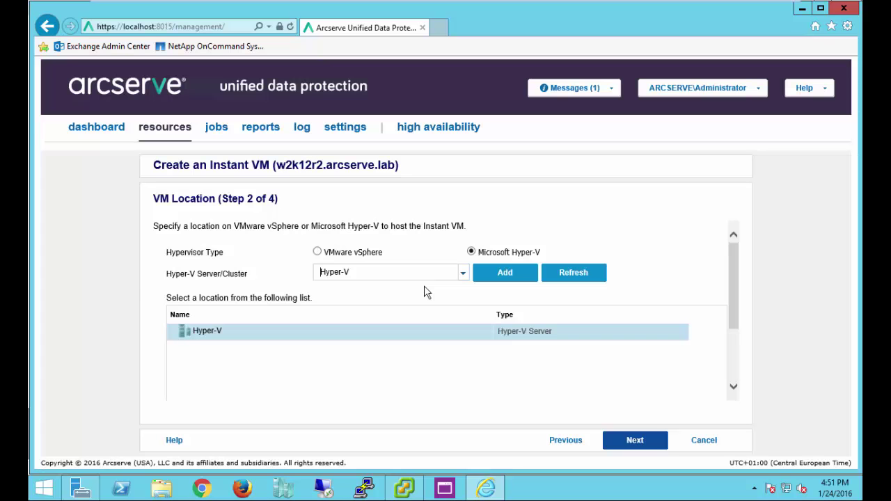
{"action": "left_click", "coordinate": [635, 441]}
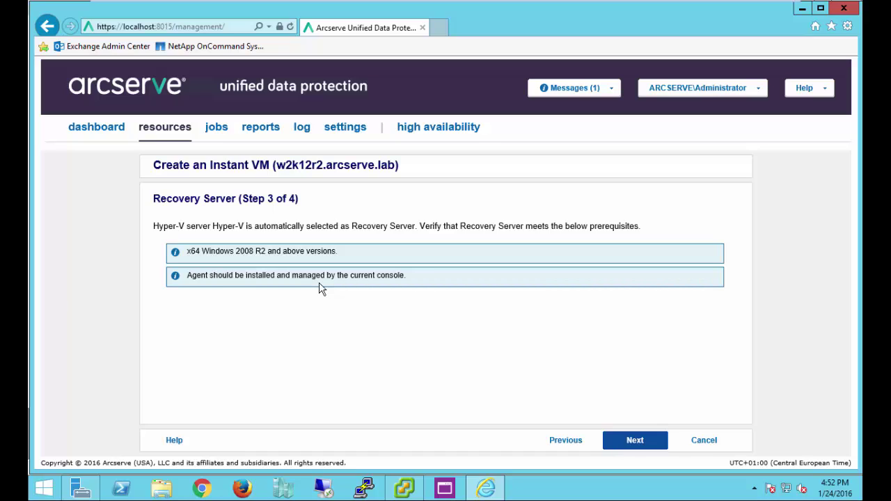
{"action": "left_click", "coordinate": [553, 441]}
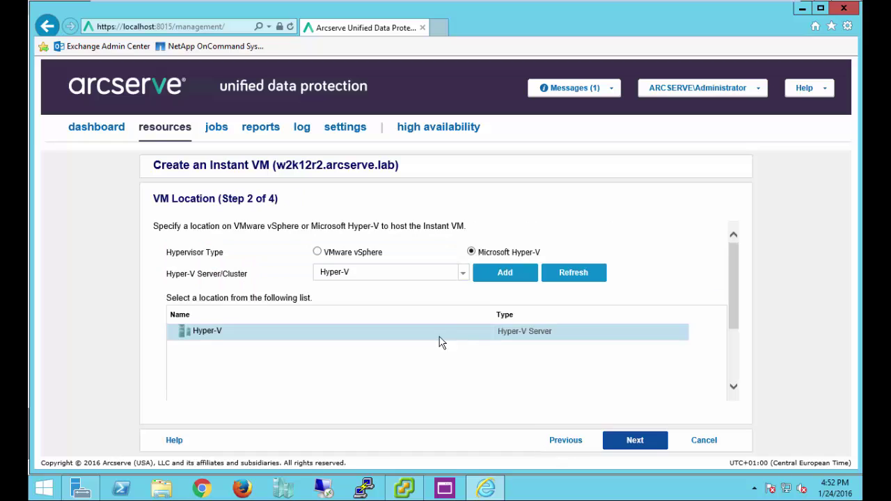
Step: Set VMware vSphere as the hypervisor type and choose the vsphere host as the instant VM's location
{"action": "left_click", "coordinate": [318, 251]}
{"action": "left_click", "coordinate": [284, 337]}
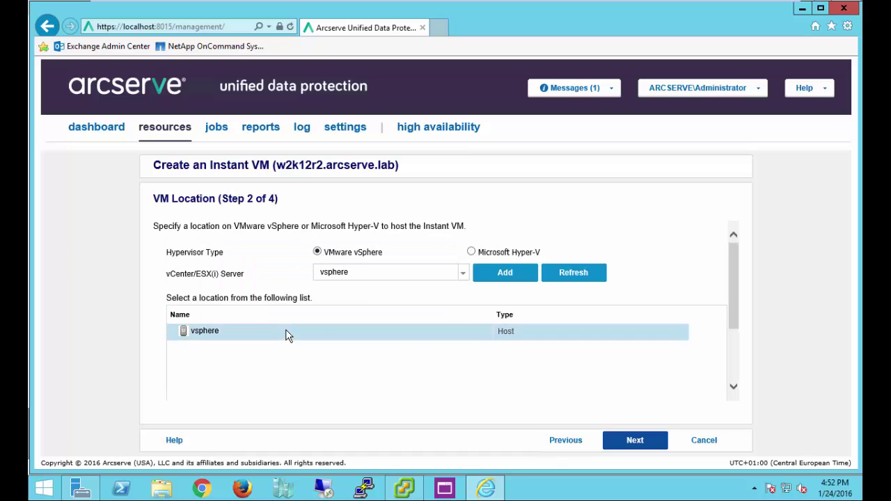
{"action": "left_click", "coordinate": [632, 442]}
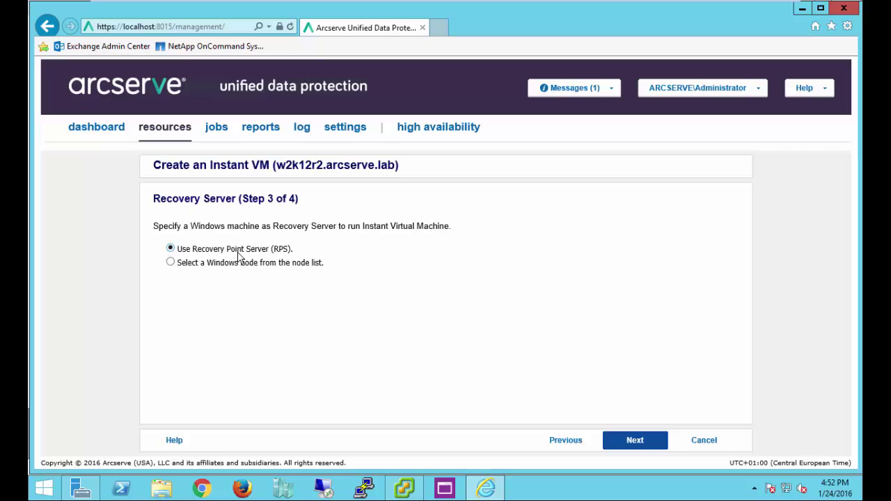
Step: Use the Windows node manager.arcserve.lab from the node list as the recovery server
{"action": "left_click", "coordinate": [170, 262]}
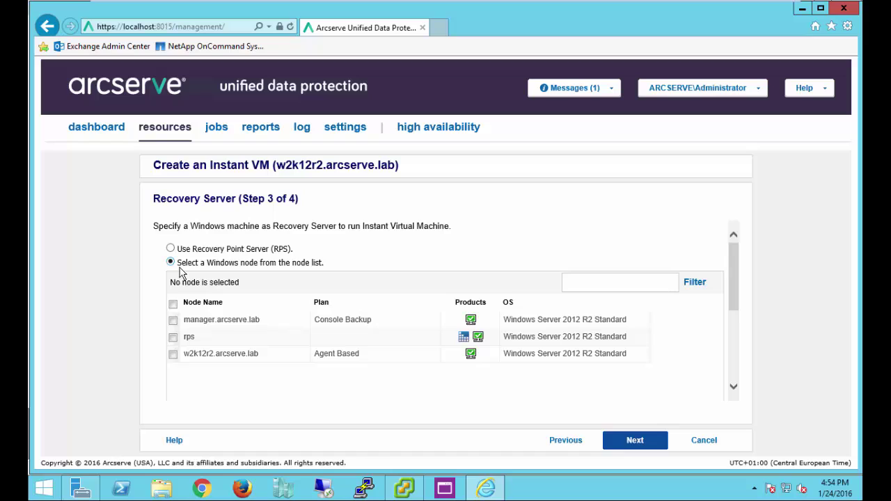
{"action": "left_click", "coordinate": [174, 323]}
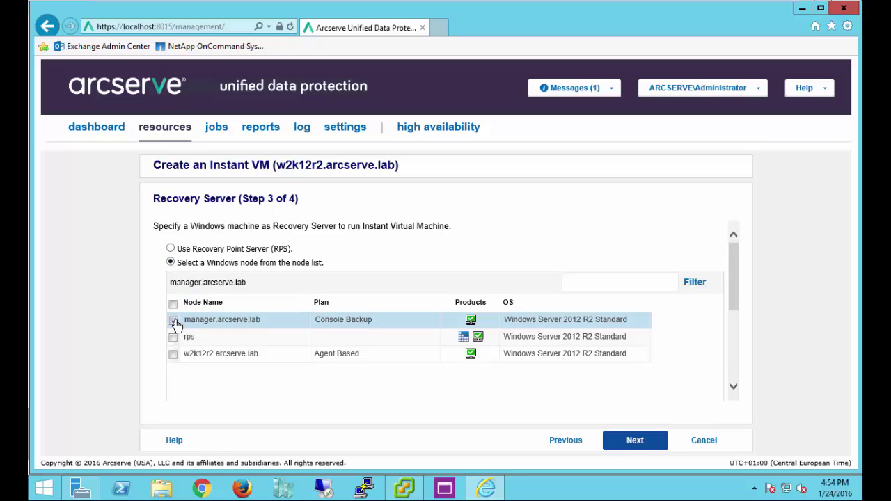
{"action": "left_click", "coordinate": [635, 442]}
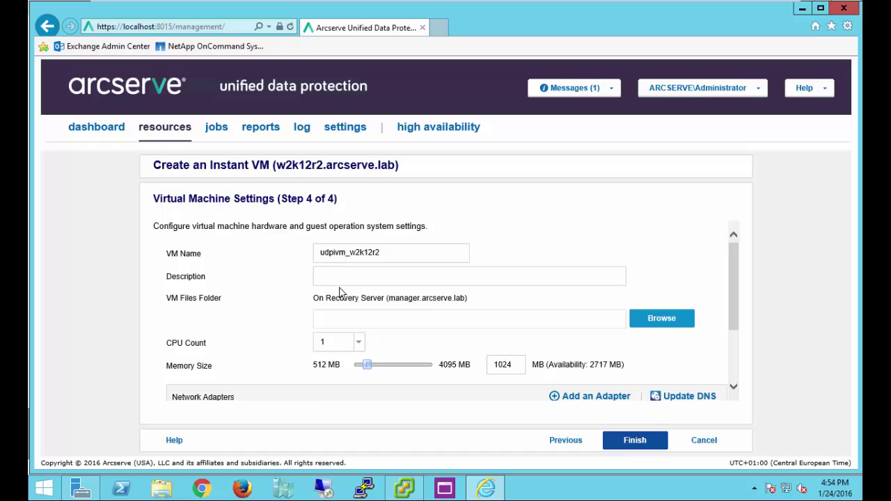
Step: Enter the VM description "Demo IVM" and set the VM files folder to E:\IVM
{"action": "type", "text": "Demo VM"}
{"action": "left_click", "coordinate": [658, 319]}
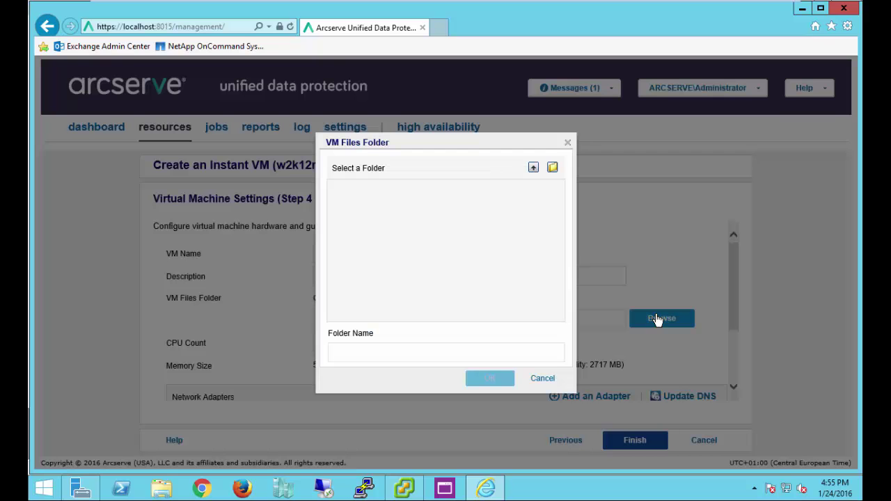
{"action": "left_click", "coordinate": [546, 200]}
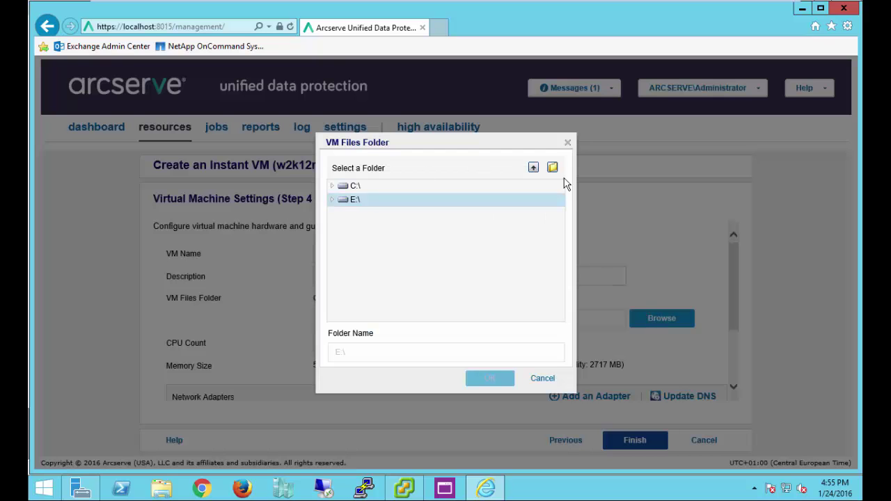
{"action": "left_click", "coordinate": [332, 199]}
{"action": "left_click", "coordinate": [412, 228]}
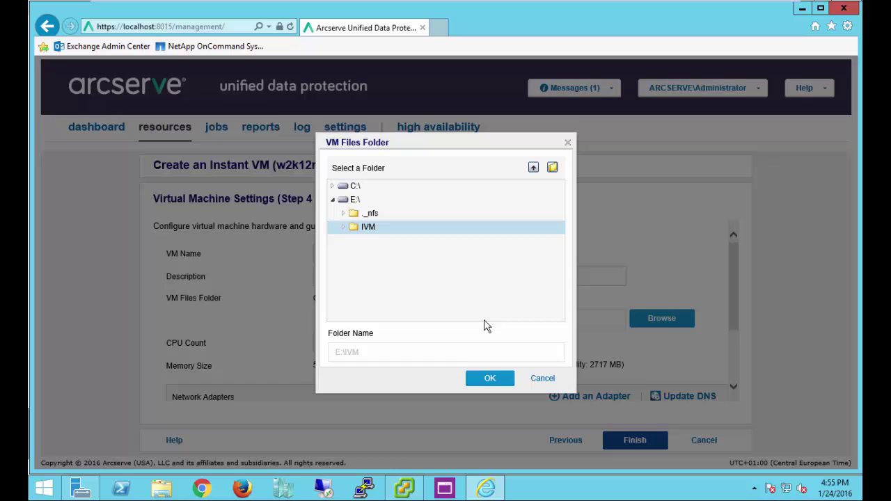
{"action": "left_click", "coordinate": [490, 380]}
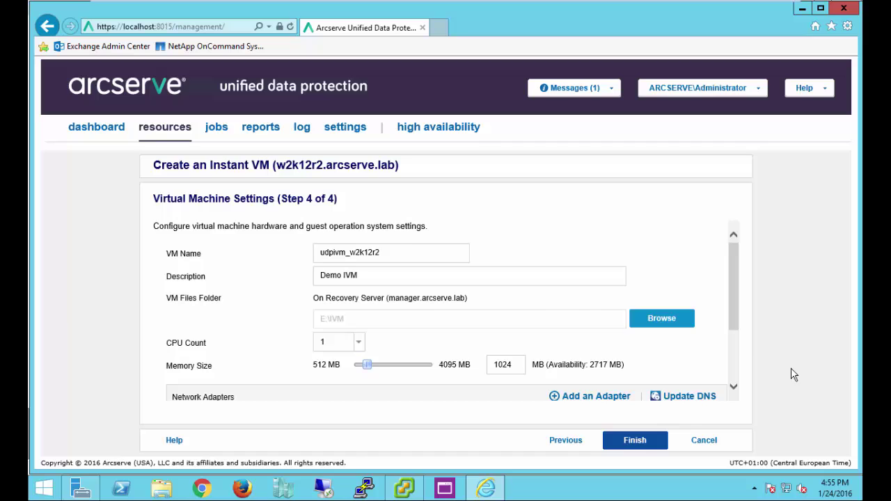
Step: Add an E1000 network adapter on VM Network with the source TCP/IP settings, and create the instant VM with immediate boot
{"action": "scroll", "coordinate": [662, 355], "scroll_direction": "down", "scroll_amount": 2}
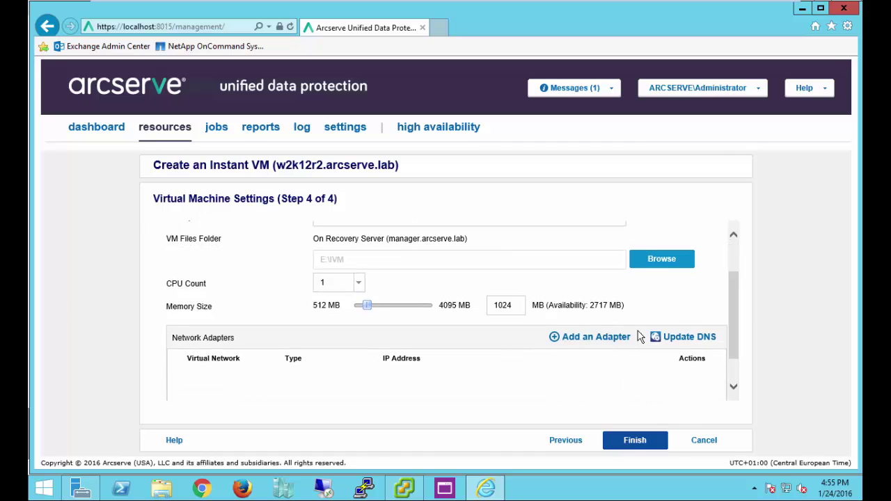
{"action": "left_click", "coordinate": [592, 338]}
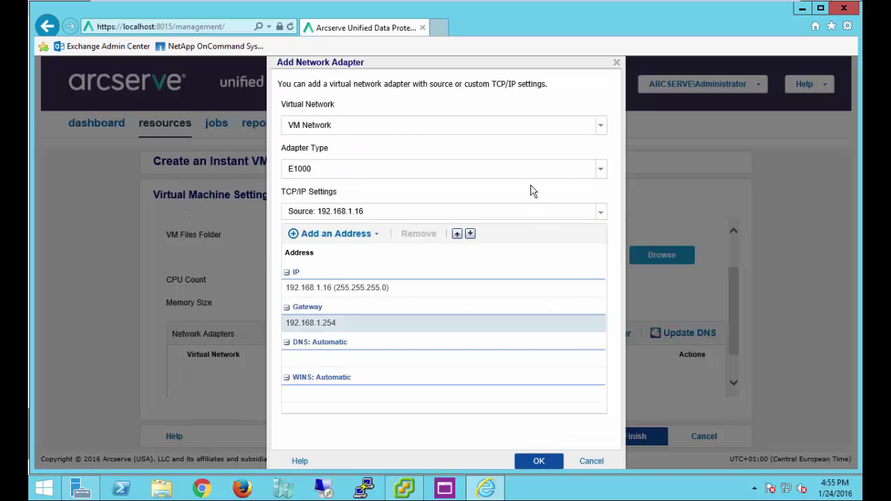
{"action": "left_click", "coordinate": [602, 171]}
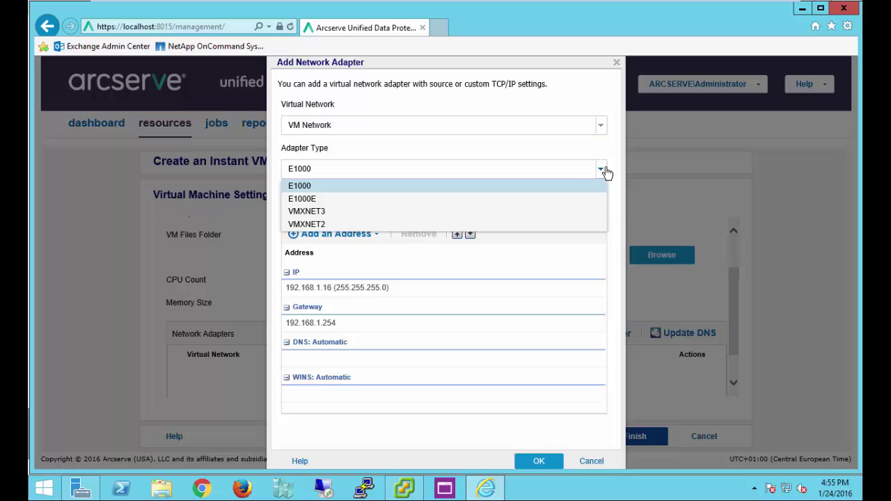
{"action": "left_click", "coordinate": [549, 151]}
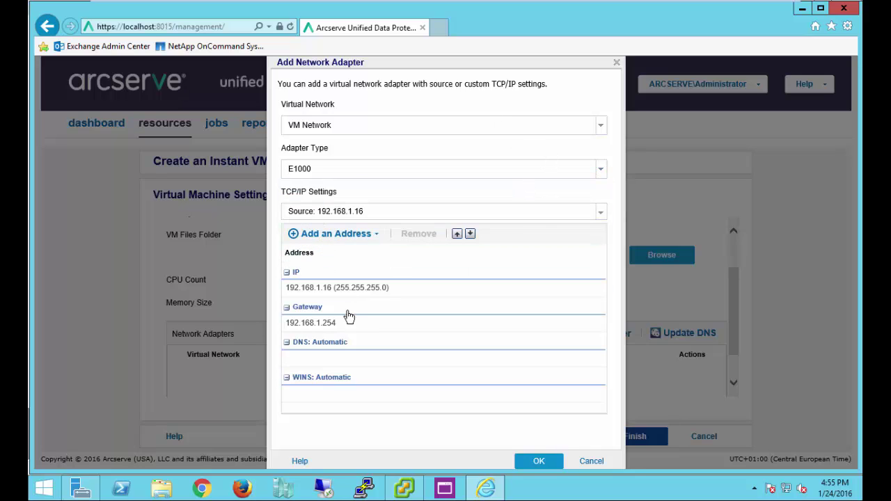
{"action": "left_click", "coordinate": [376, 236]}
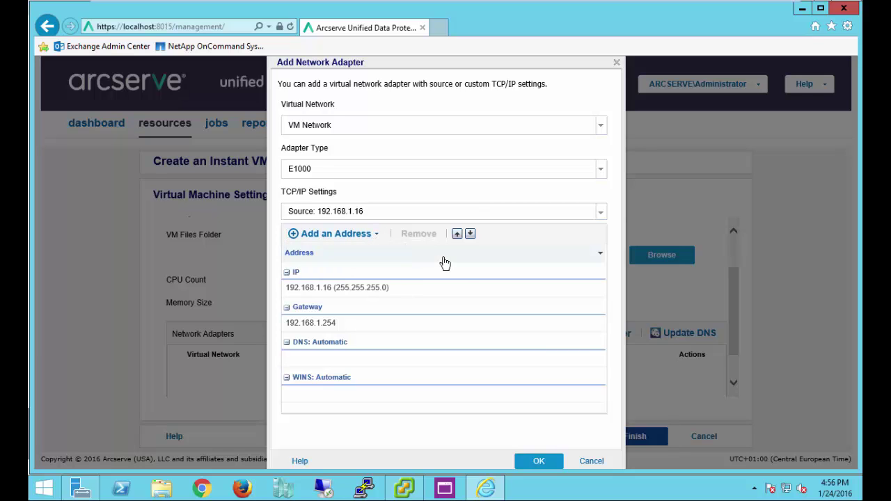
{"action": "left_click", "coordinate": [540, 463]}
{"action": "left_click", "coordinate": [635, 441]}
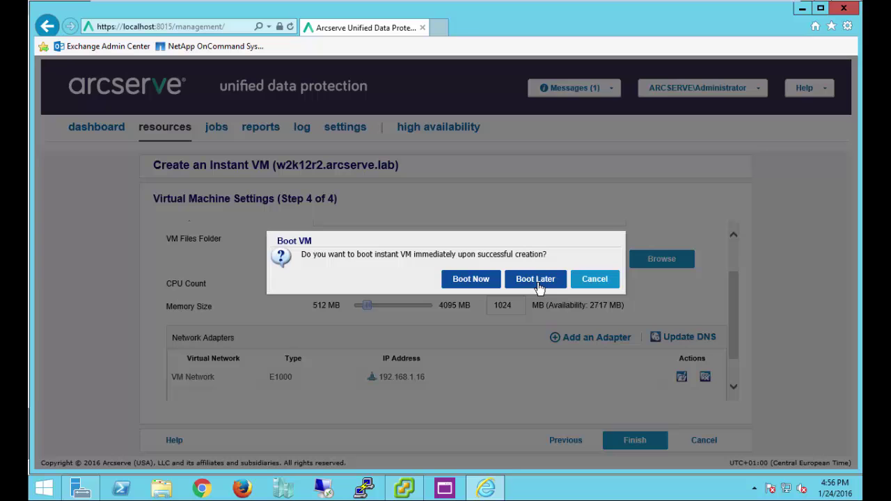
{"action": "left_click", "coordinate": [466, 280]}
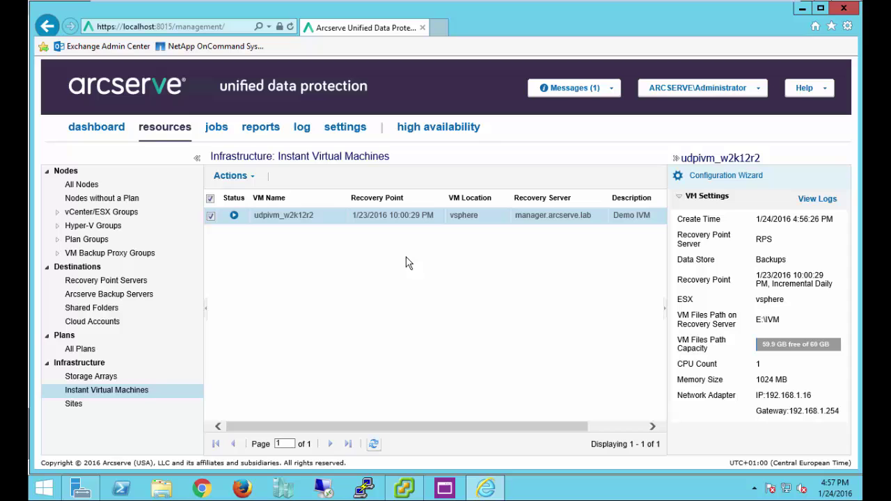
Step: Switch to the vSphere Client and open the udpivm_w2k12r2 console maximized at the Windows password sign-in screen
{"action": "left_click", "coordinate": [404, 490]}
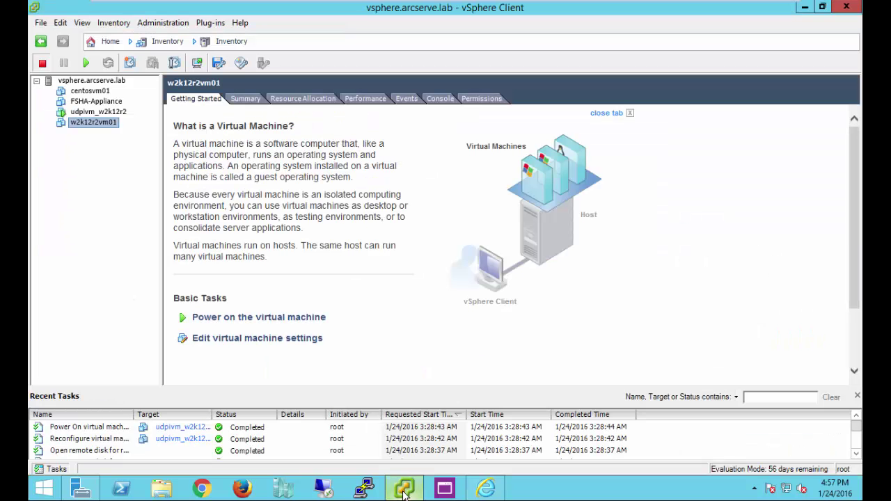
{"action": "left_click", "coordinate": [104, 112]}
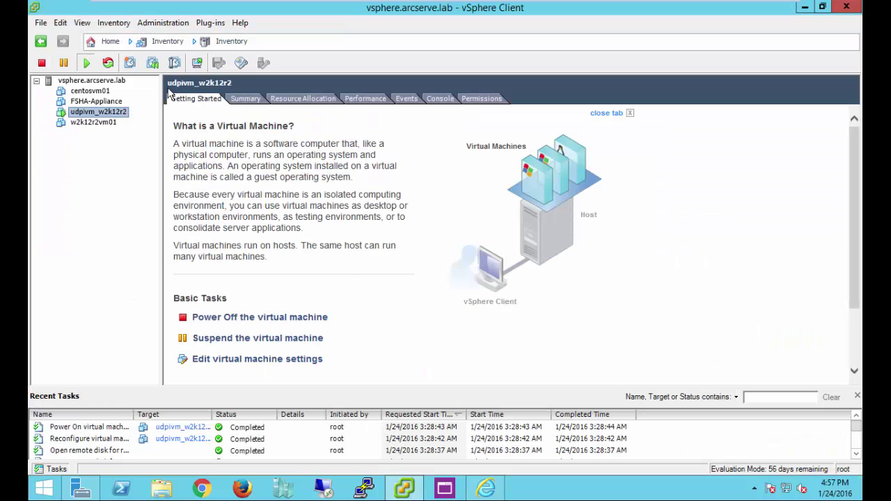
{"action": "left_click", "coordinate": [198, 64]}
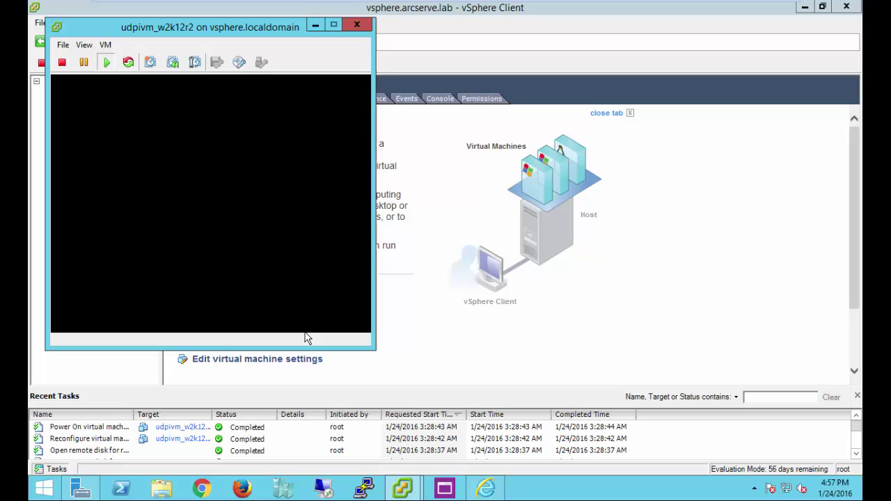
{"action": "left_click", "coordinate": [334, 25]}
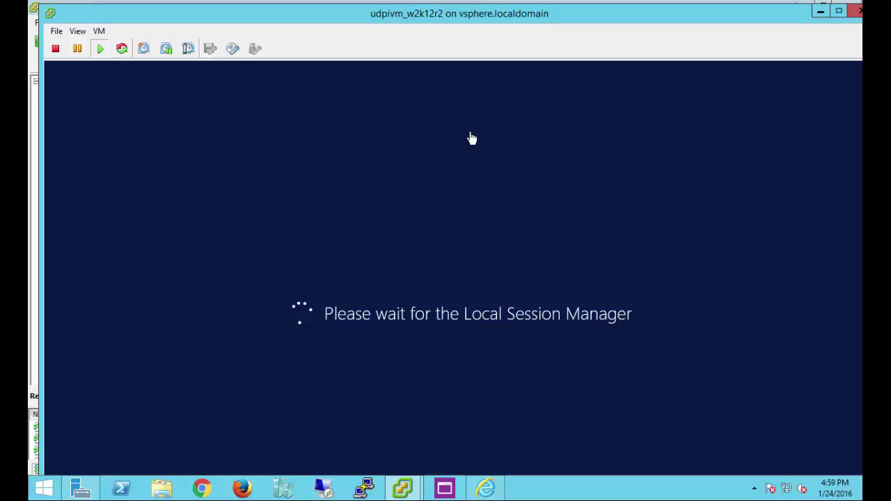
{"action": "key", "text": "ctrl+alt+Insert"}
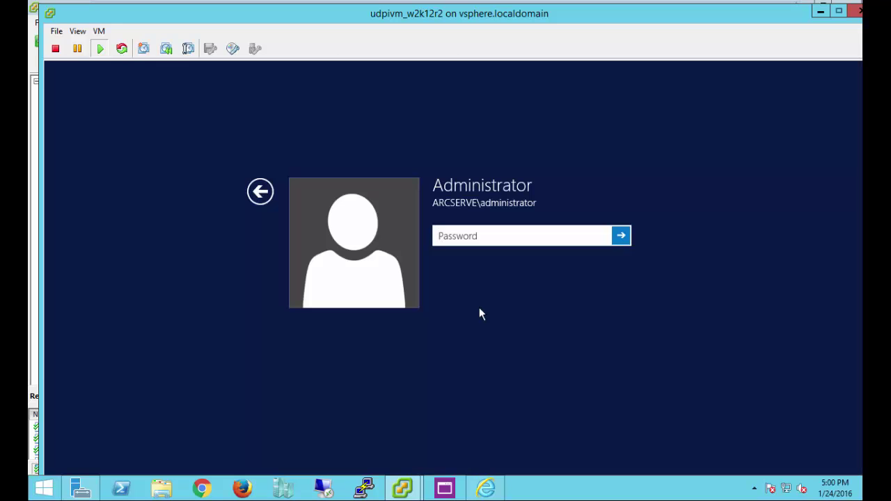